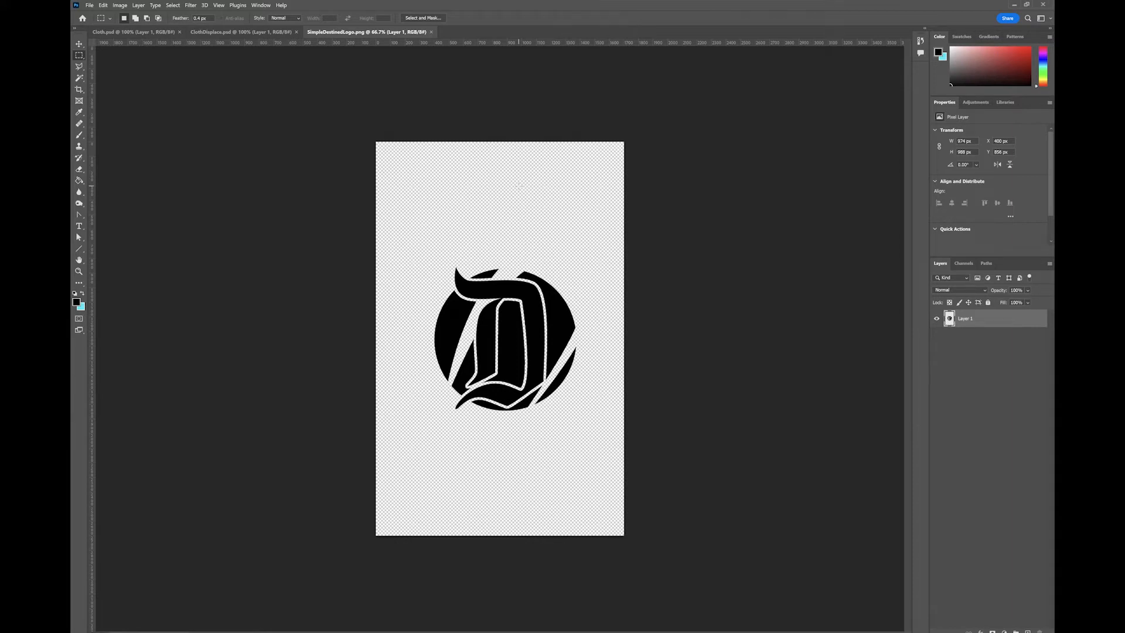
- Switch to the ClothDisplace.psd document and desaturate its cloth layer
{"action": "left_click", "coordinate": [237, 33]}
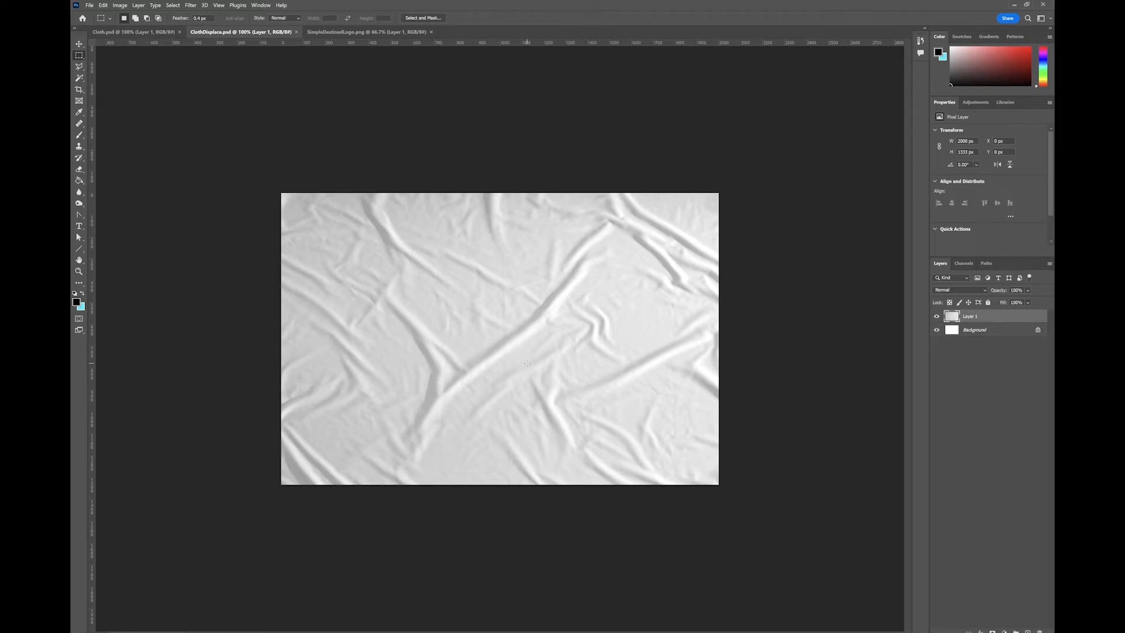
{"action": "left_click", "coordinate": [121, 5]}
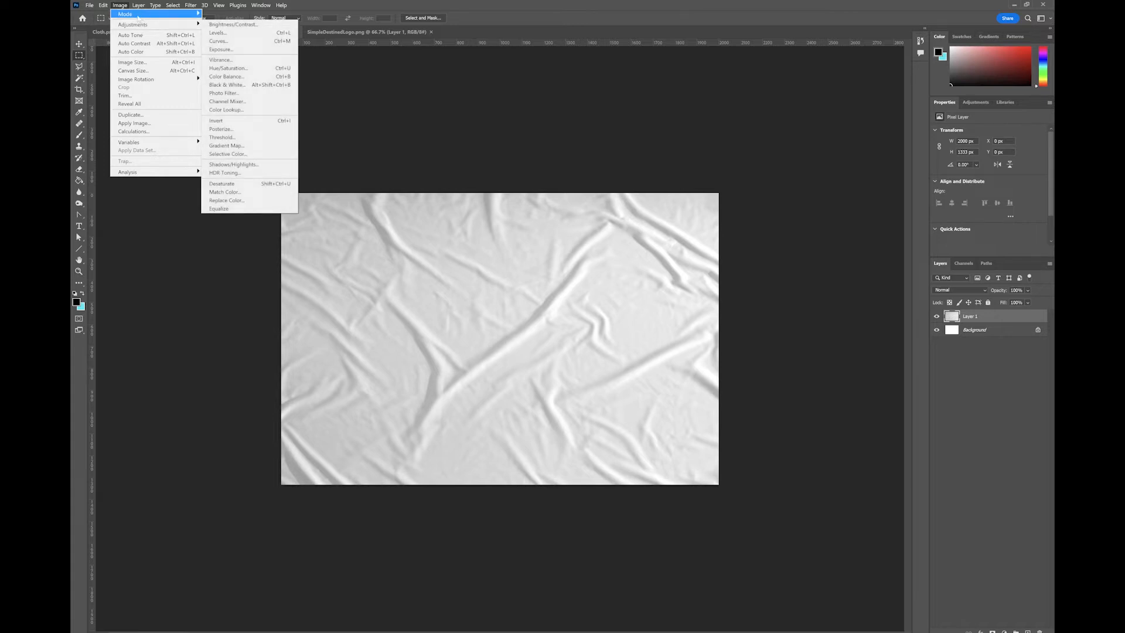
{"action": "mouse_move", "coordinate": [138, 26]}
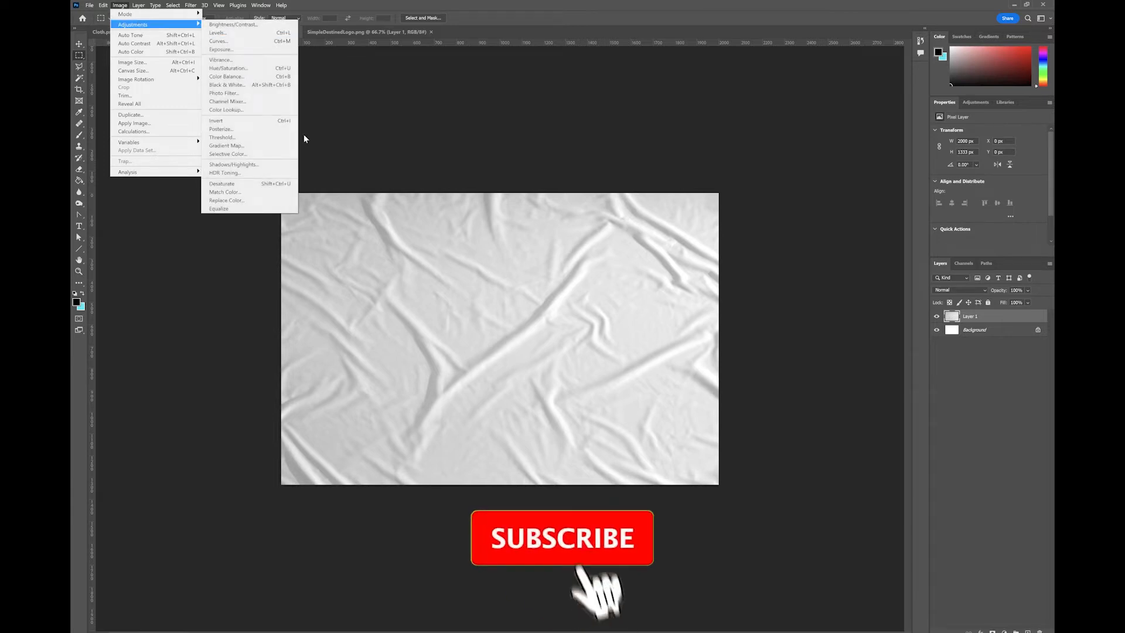
{"action": "left_click", "coordinate": [268, 186]}
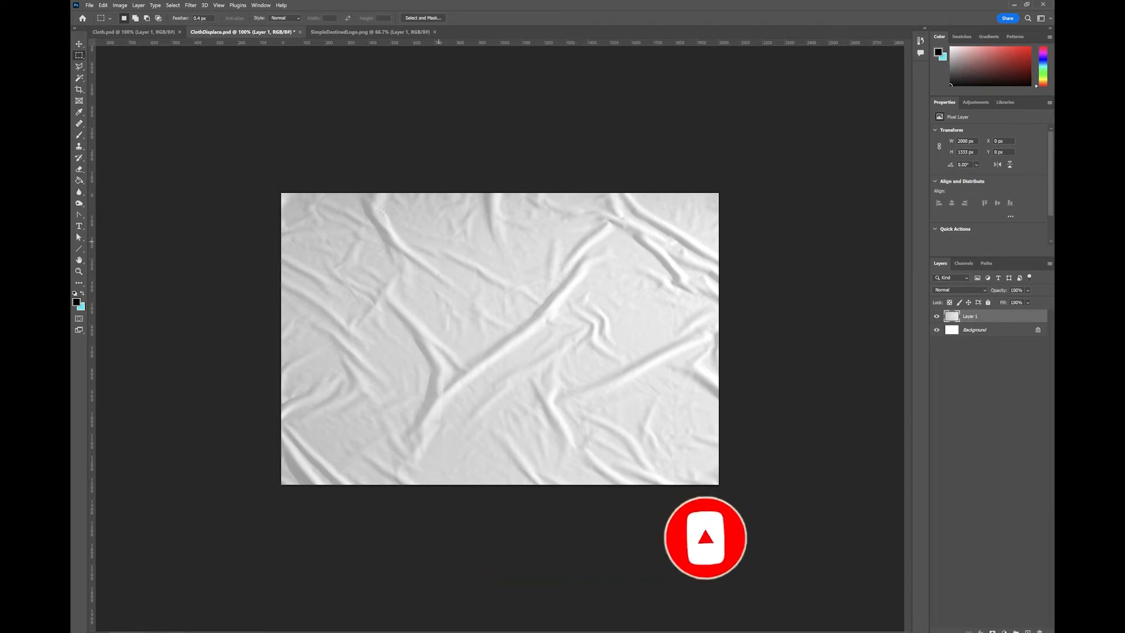
- Apply a Gaussian Blur with a 4-pixel radius to the cloth layer and save ClothDisplace.psd
{"action": "left_click", "coordinate": [187, 5]}
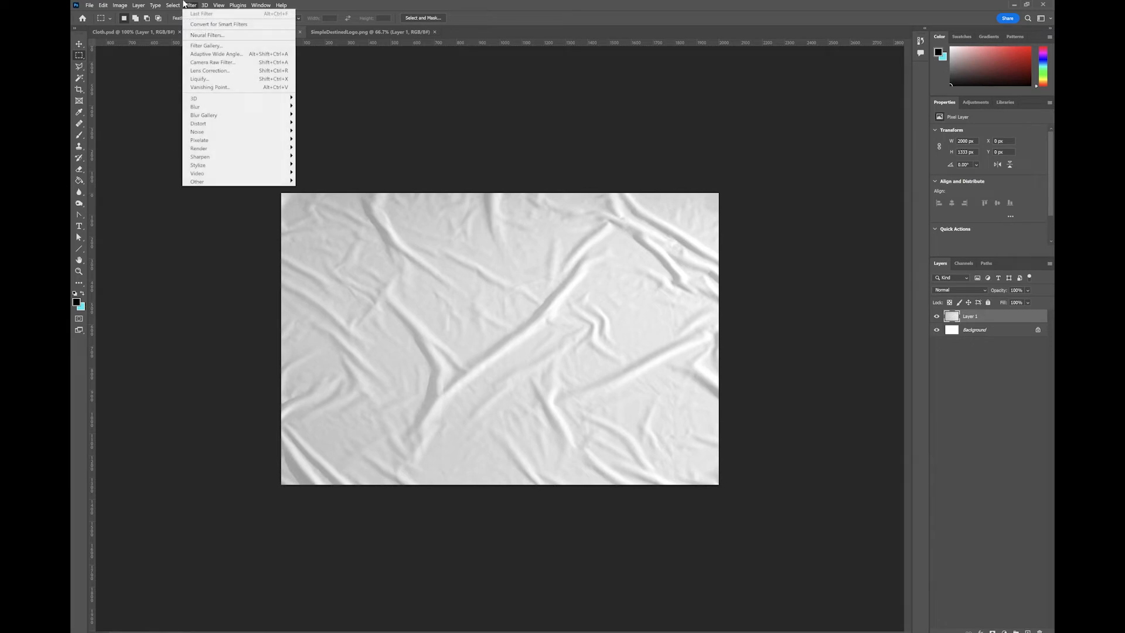
{"action": "mouse_move", "coordinate": [249, 126]}
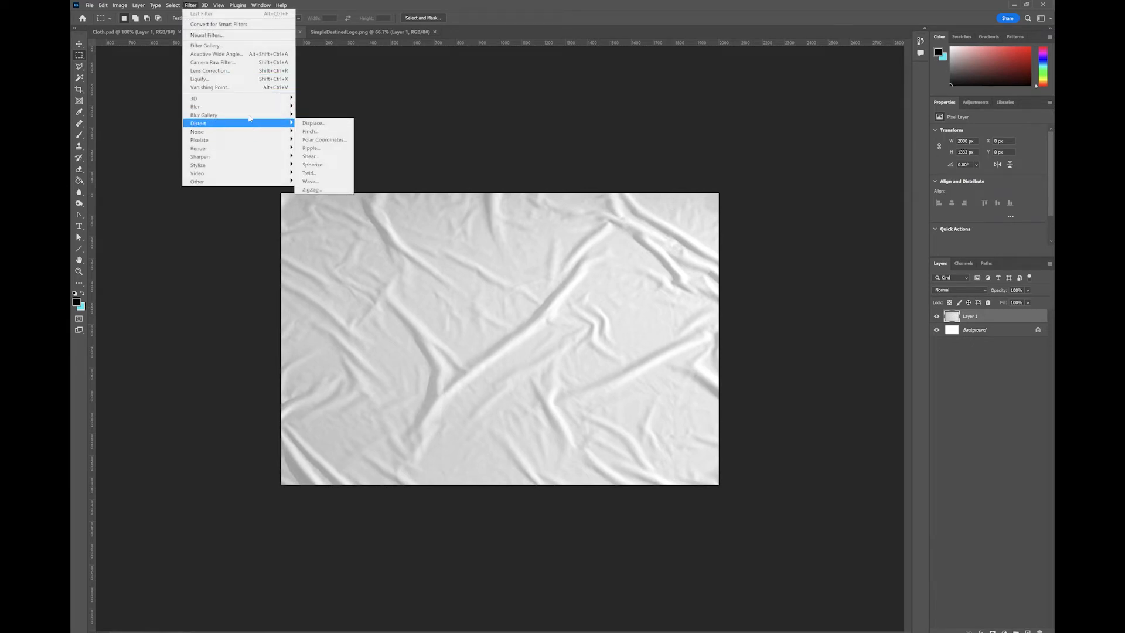
{"action": "mouse_move", "coordinate": [258, 108]}
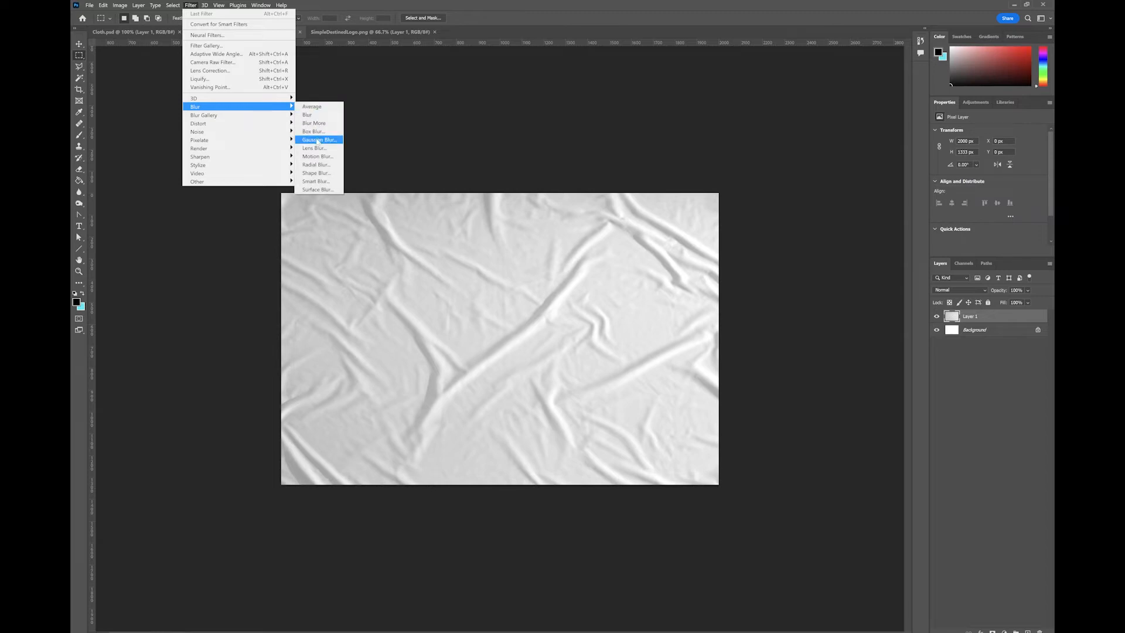
{"action": "left_click", "coordinate": [317, 140]}
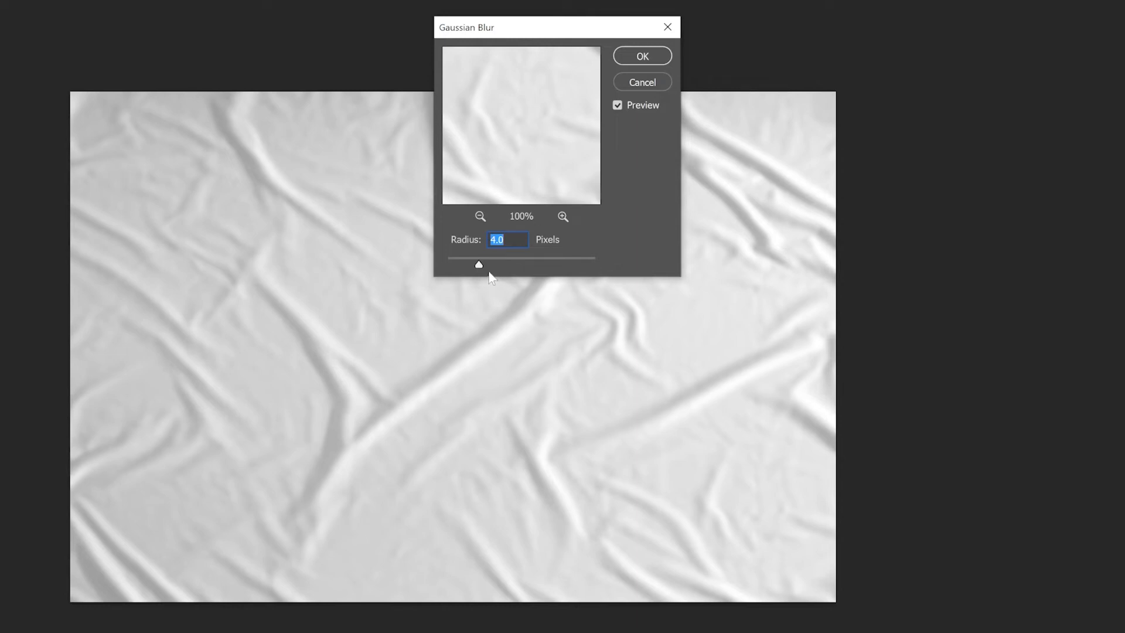
{"action": "left_click_drag", "start_coordinate": [468, 266], "coordinate": [459, 266]}
{"action": "type", "text": "4"}
{"action": "key", "text": "Return"}
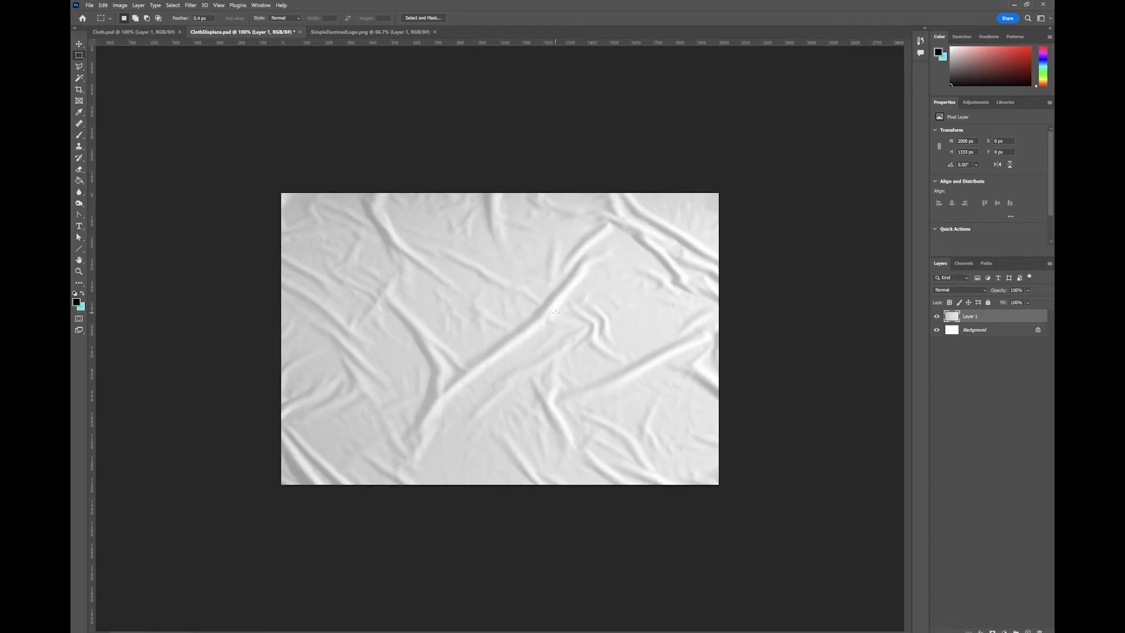
{"action": "left_click", "coordinate": [89, 6]}
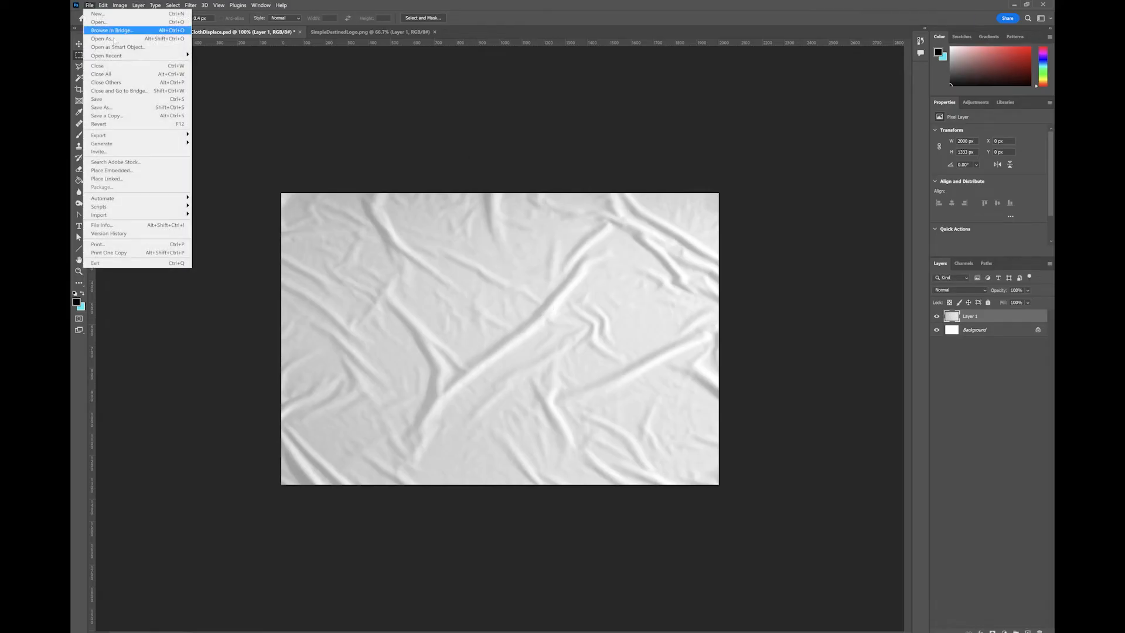
{"action": "left_click", "coordinate": [124, 97]}
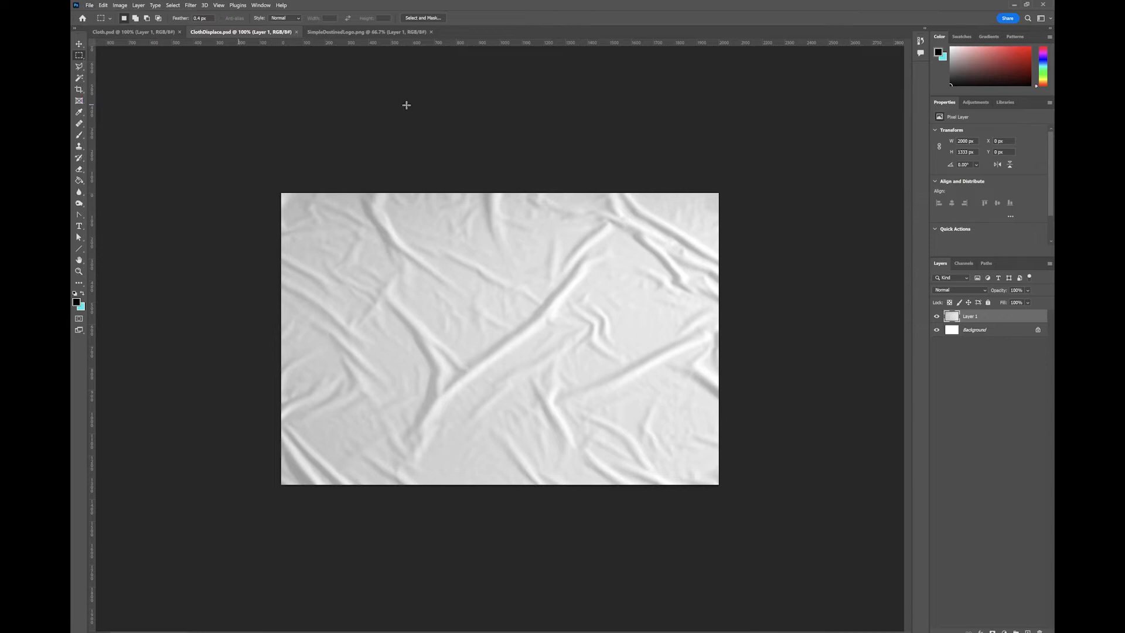
- Copy the logo from SimpleDestinedLogo.png and paste it as a new layer over the fabric in Cloth.psd
{"action": "left_click", "coordinate": [358, 33]}
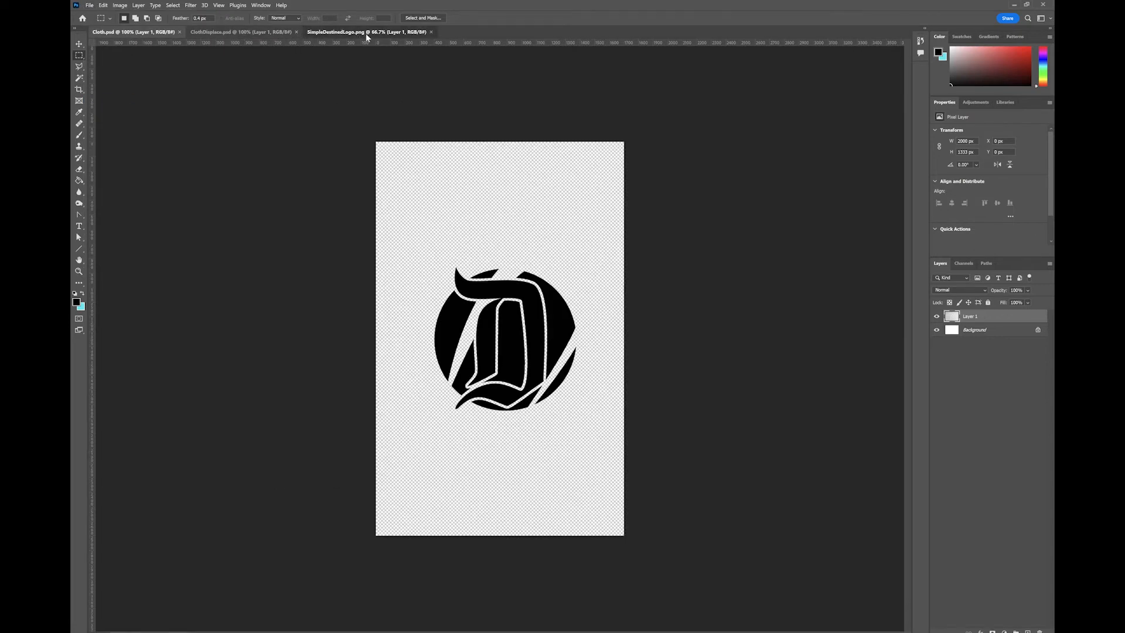
{"action": "left_click_drag", "start_coordinate": [416, 232], "coordinate": [609, 426]}
{"action": "left_click", "coordinate": [139, 34]}
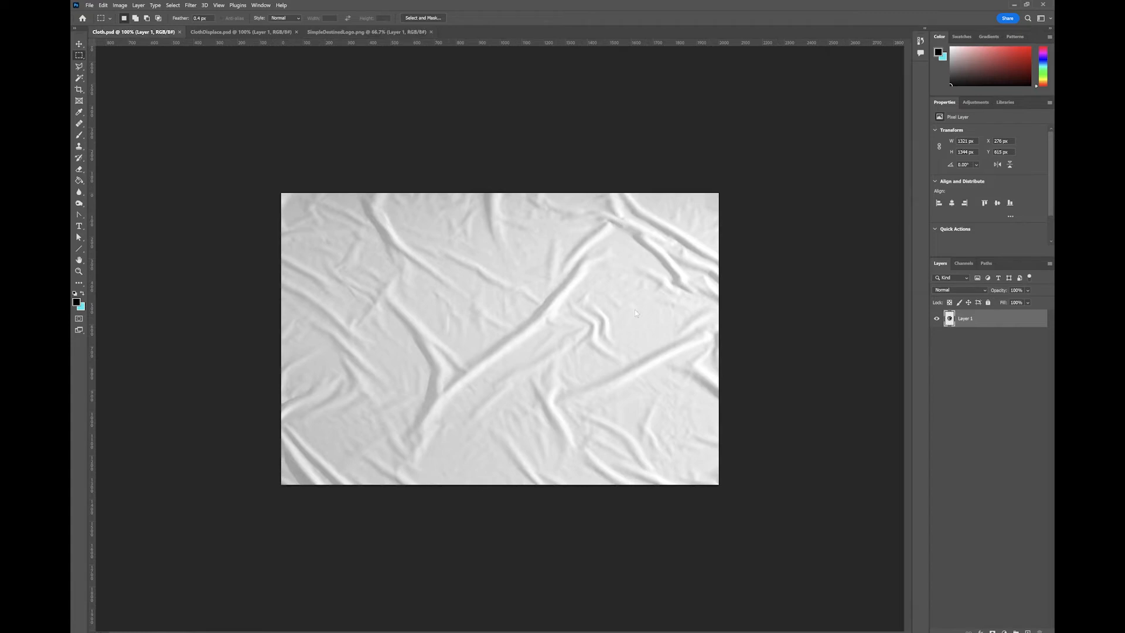
{"action": "key", "text": "ctrl+v"}
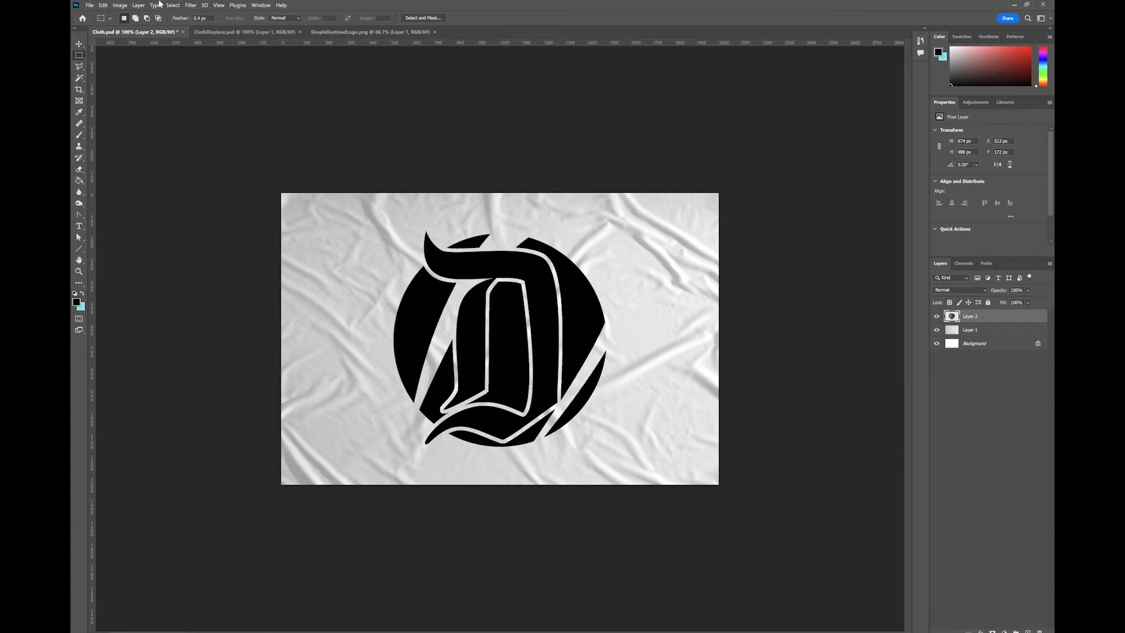
- Displace the logo layer with scales of 10, Stretch To Fit and Repeat Edge Pixels, using ClothDisplace as the displacement map
{"action": "left_click", "coordinate": [198, 7]}
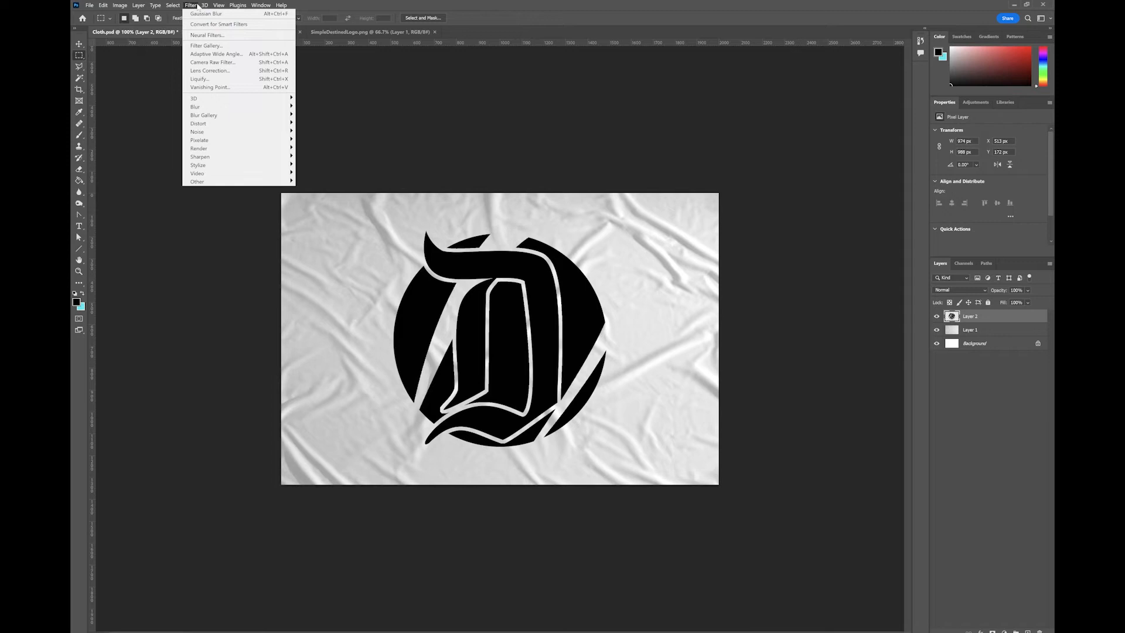
{"action": "mouse_move", "coordinate": [237, 124]}
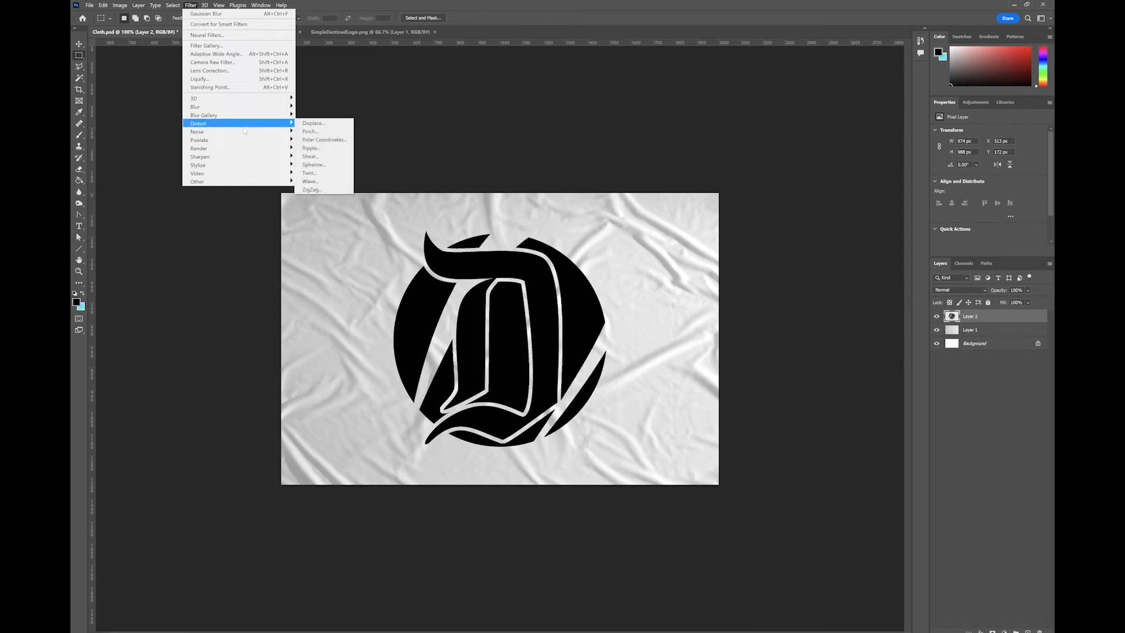
{"action": "left_click", "coordinate": [331, 124]}
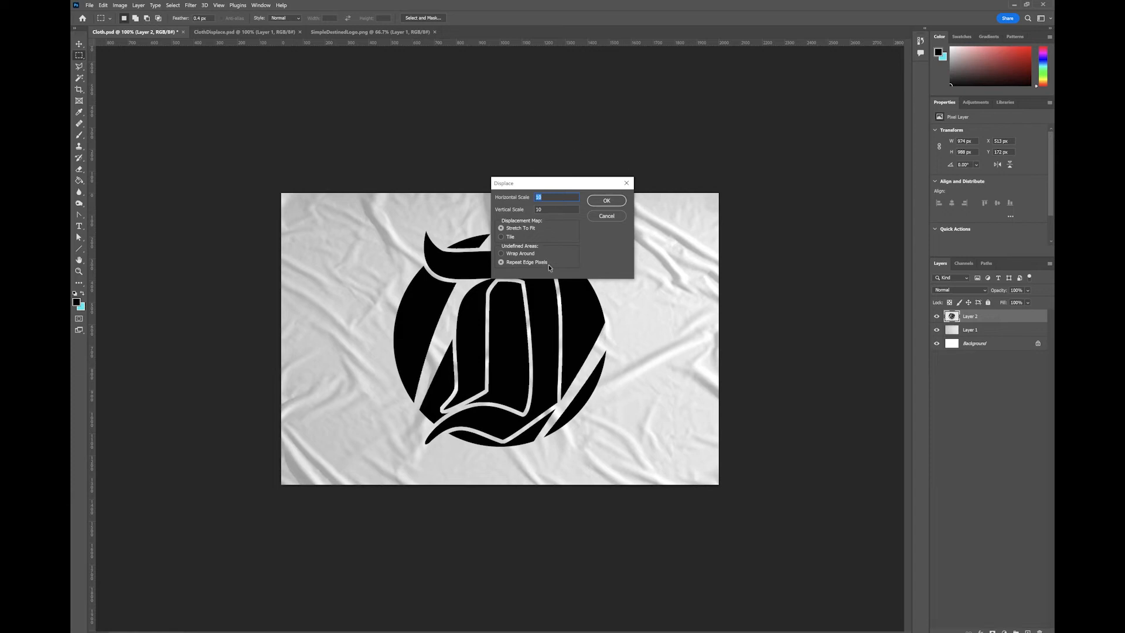
{"action": "left_click", "coordinate": [606, 200]}
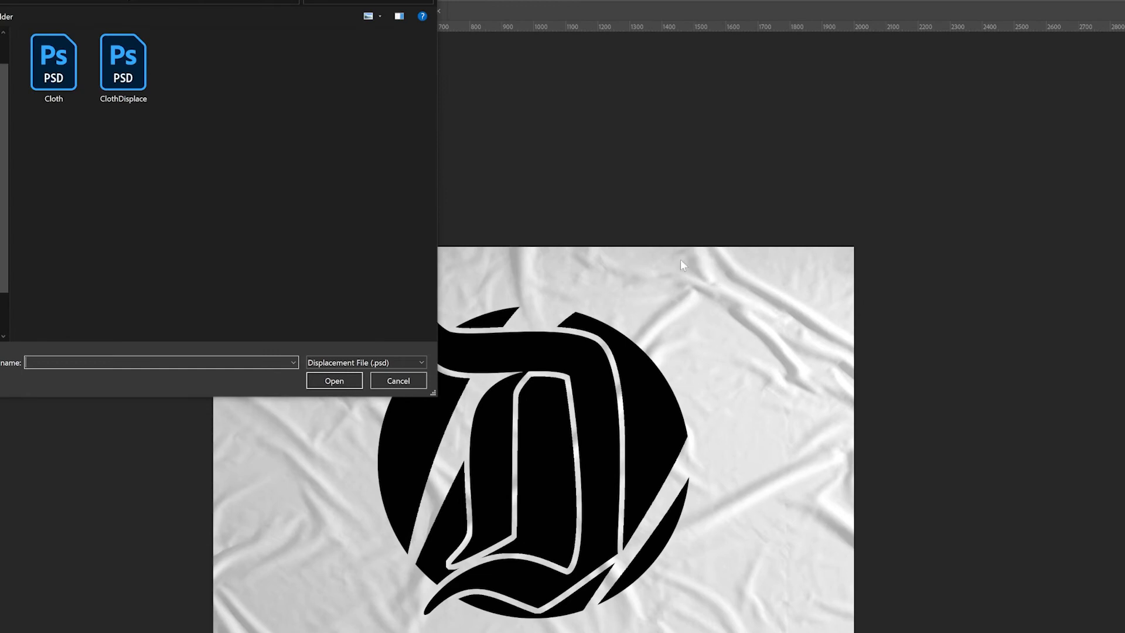
{"action": "double_click", "coordinate": [140, 65]}
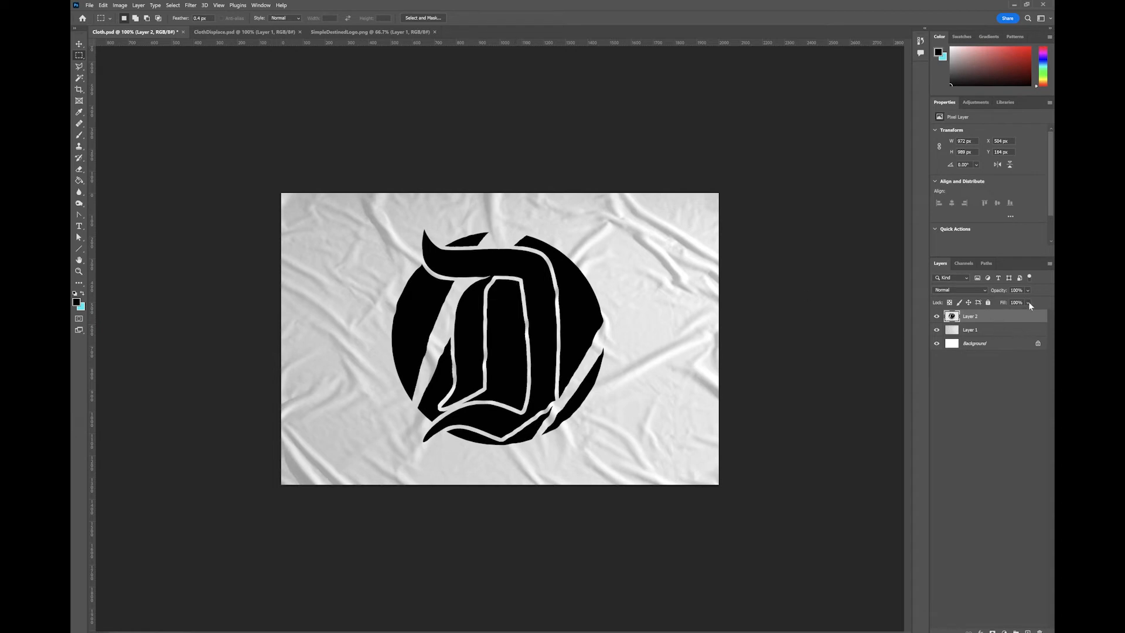
- Lower the logo layer's fill to 0% and add a Bevel & Emboss effect with a depth of 100%
{"action": "left_click_drag", "start_coordinate": [1047, 314], "coordinate": [1003, 312]}
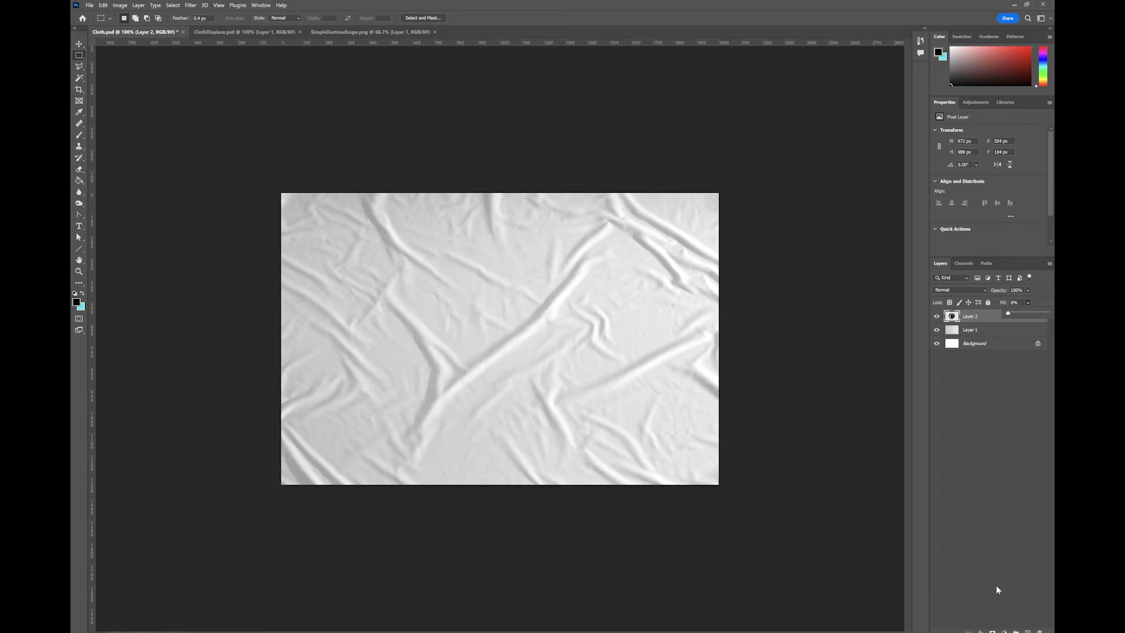
{"action": "left_click", "coordinate": [980, 631]}
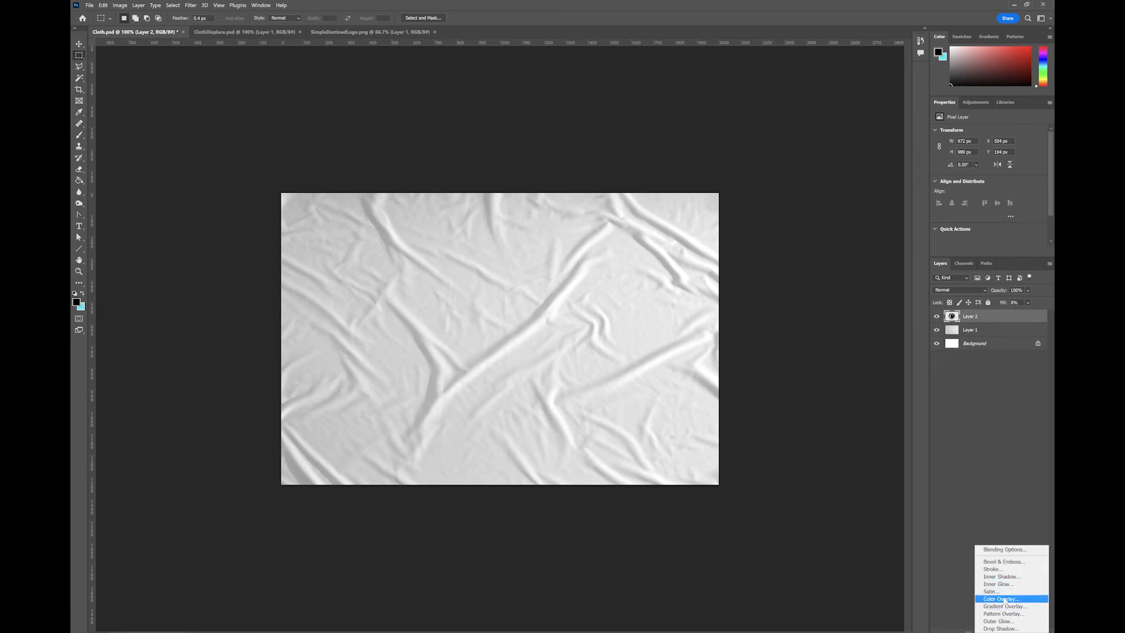
{"action": "left_click", "coordinate": [996, 561]}
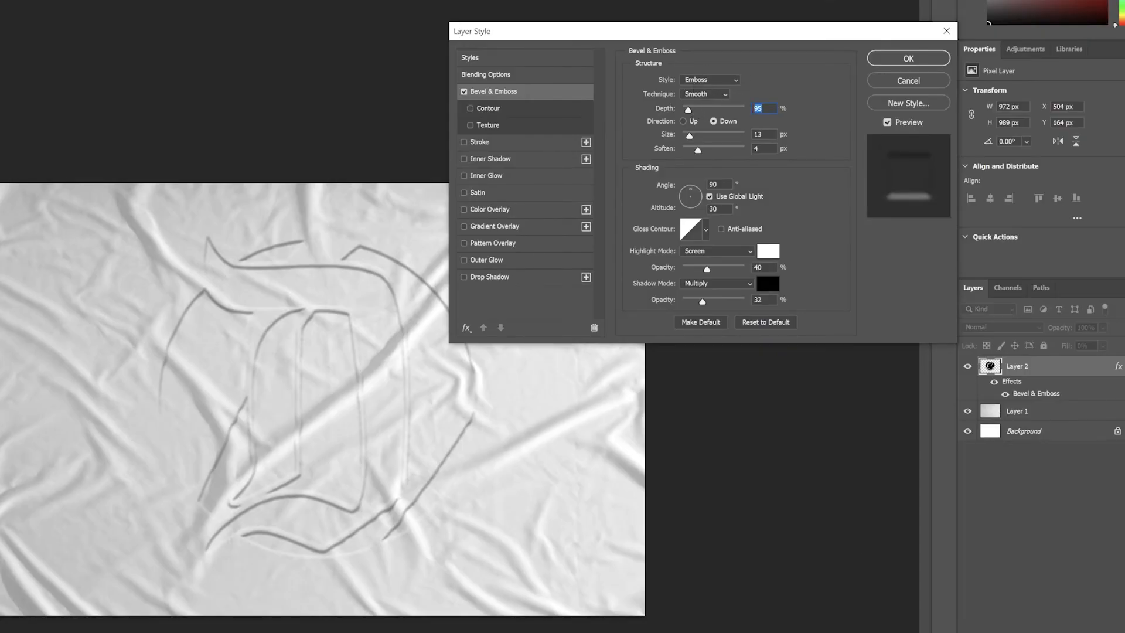
{"action": "type", "text": "100"}
- Add a Linear Burn Color Overlay to the logo in purple ac23ae at 79% opacity and apply the layer style
{"action": "left_click", "coordinate": [464, 211]}
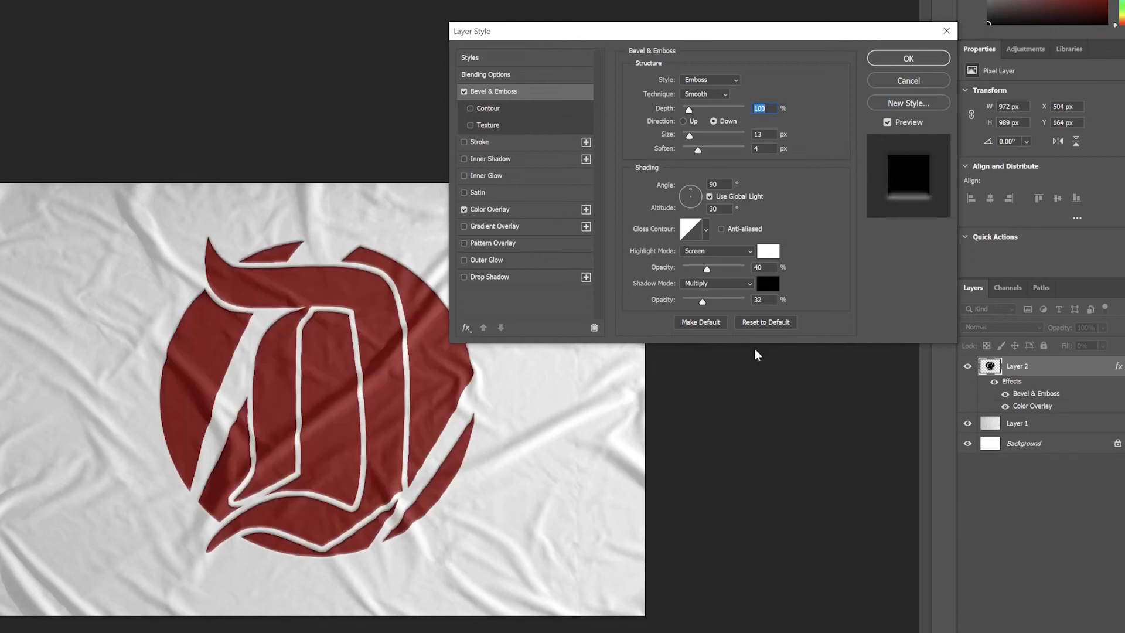
{"action": "left_click", "coordinate": [517, 212]}
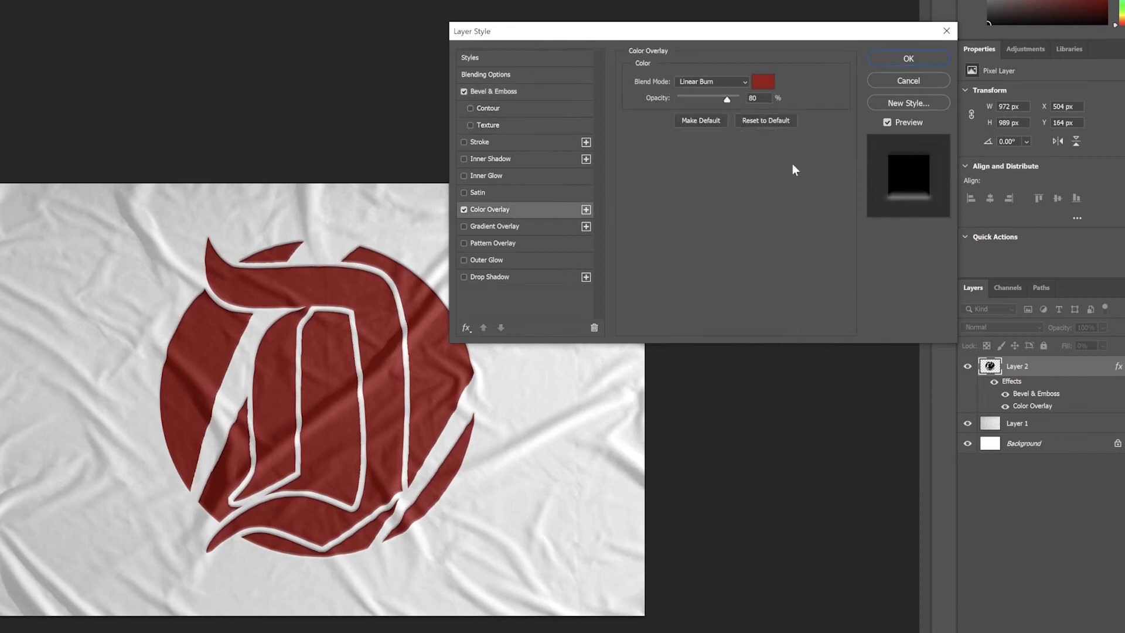
{"action": "left_click", "coordinate": [762, 84]}
{"action": "left_click", "coordinate": [841, 129]}
{"action": "mouse_move", "coordinate": [841, 129]}
{"action": "left_mouse_down"}
{"action": "mouse_move", "coordinate": [839, 114]}
{"action": "mouse_move", "coordinate": [864, 128]}
{"action": "left_mouse_up"}
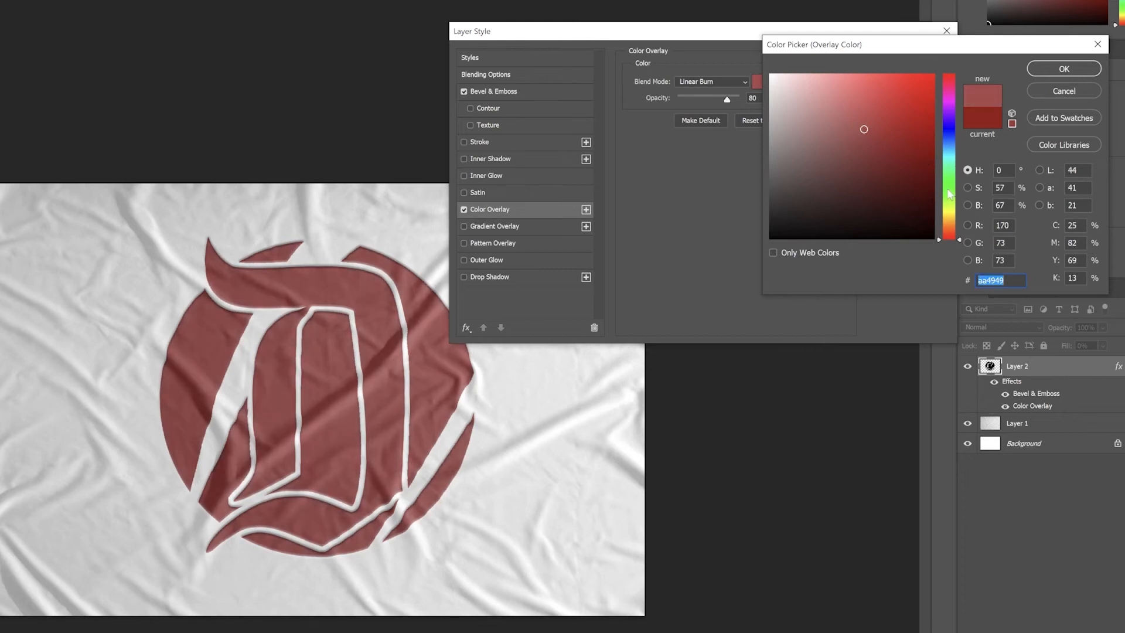
{"action": "left_click", "coordinate": [949, 190]}
{"action": "left_click", "coordinate": [865, 180]}
{"action": "mouse_move", "coordinate": [865, 179]}
{"action": "left_mouse_down"}
{"action": "mouse_move", "coordinate": [871, 156]}
{"action": "mouse_move", "coordinate": [901, 135]}
{"action": "mouse_move", "coordinate": [881, 131]}
{"action": "mouse_move", "coordinate": [878, 140]}
{"action": "mouse_move", "coordinate": [897, 114]}
{"action": "mouse_move", "coordinate": [900, 127]}
{"action": "left_mouse_up"}
{"action": "left_click", "coordinate": [944, 103]}
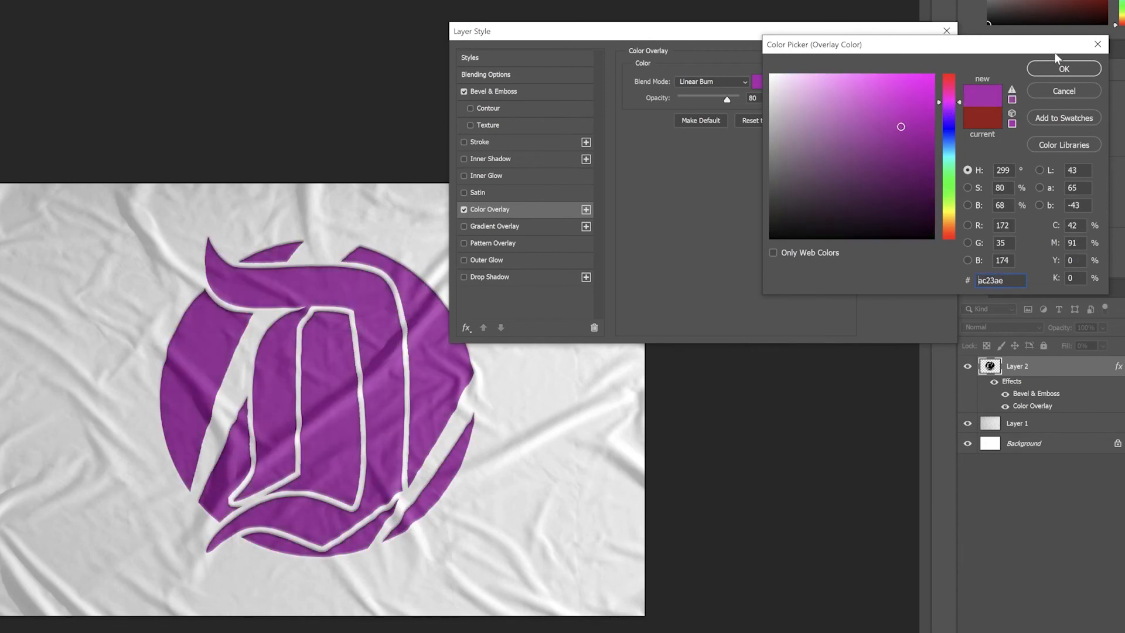
{"action": "left_click", "coordinate": [1062, 70]}
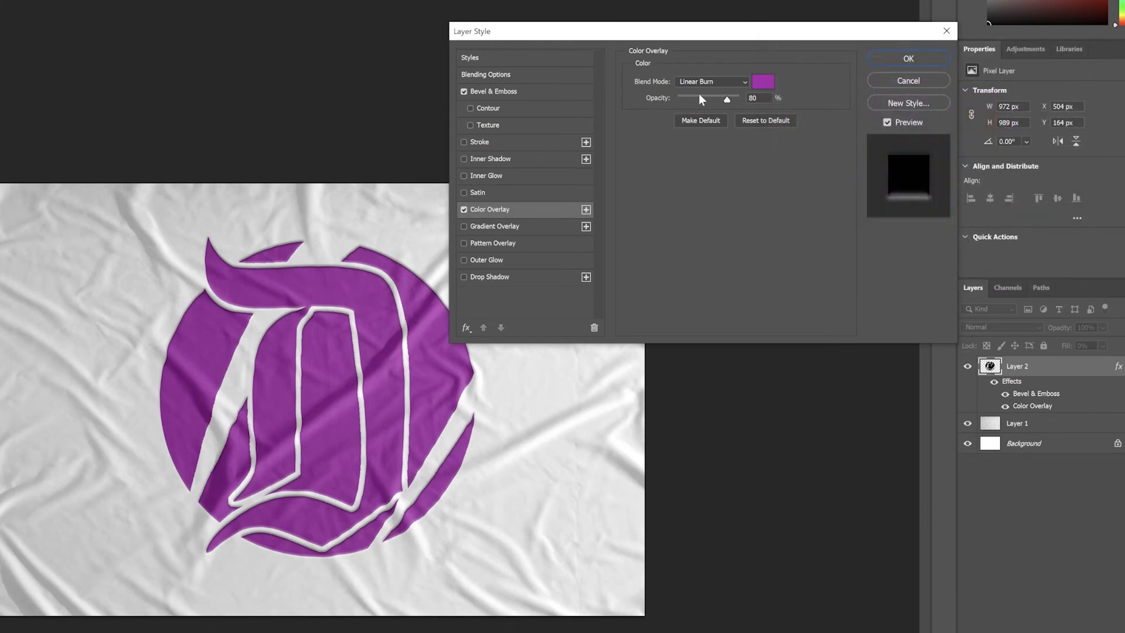
{"action": "mouse_move", "coordinate": [730, 97]}
{"action": "left_mouse_down"}
{"action": "mouse_move", "coordinate": [753, 99]}
{"action": "mouse_move", "coordinate": [730, 103]}
{"action": "left_mouse_up"}
{"action": "left_click", "coordinate": [937, 60]}
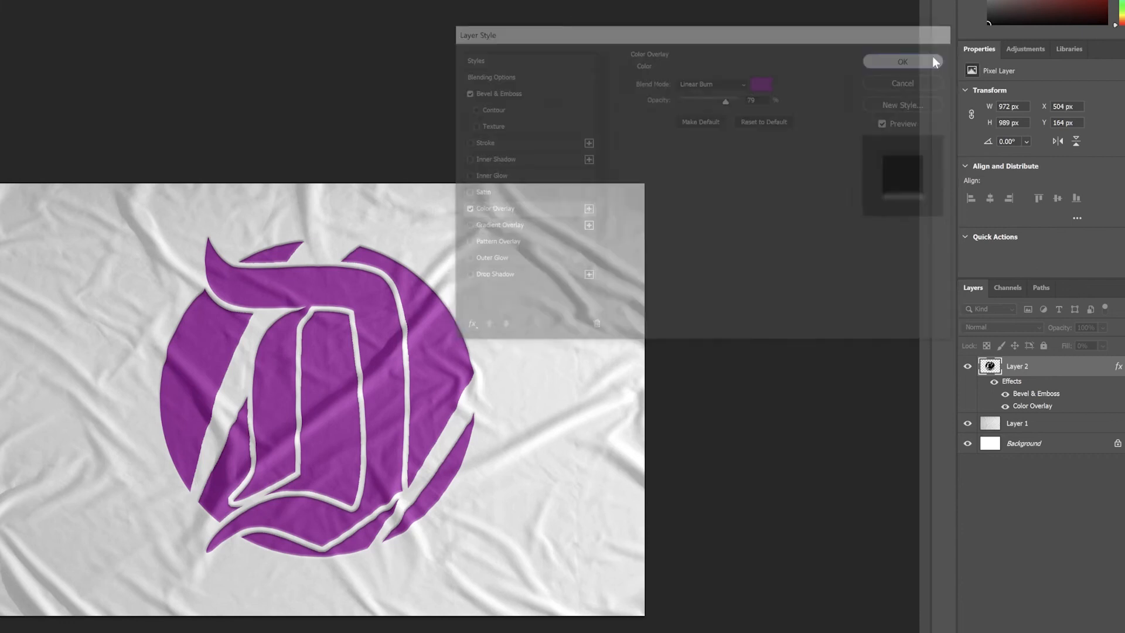